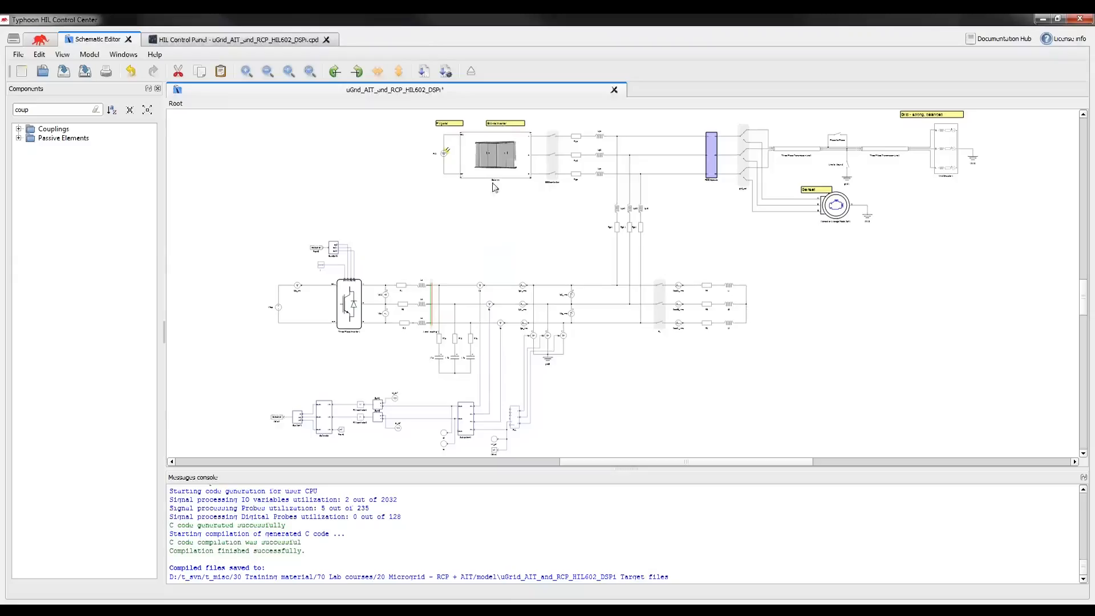
- Inspect the internal circuit of the solar inverter subsystem and return to the root schematic
{"action": "left_click", "coordinate": [832, 308]}
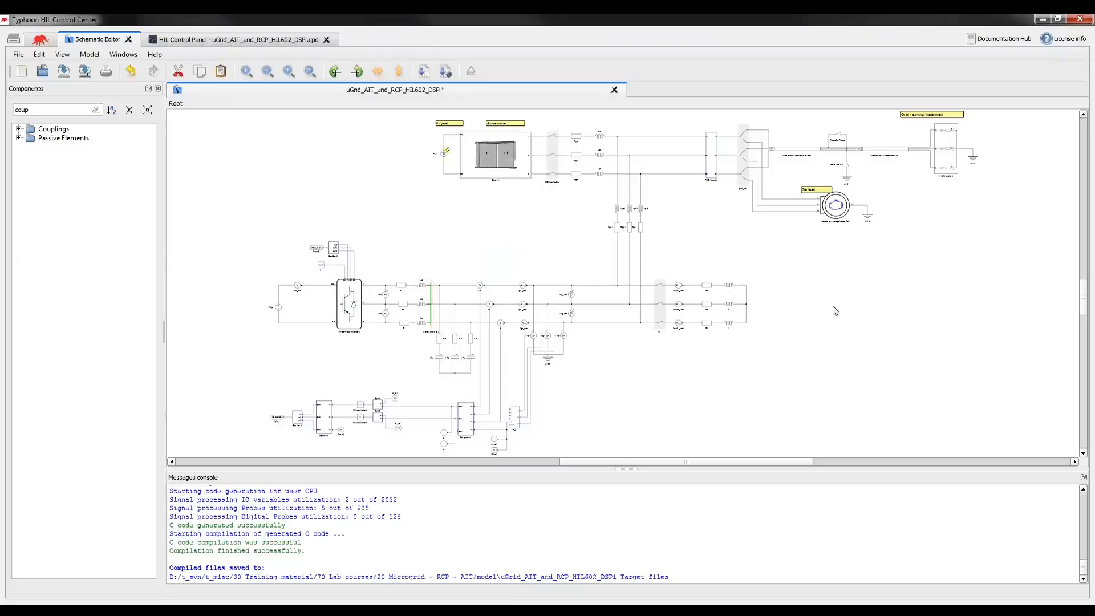
{"action": "double_click", "coordinate": [486, 168]}
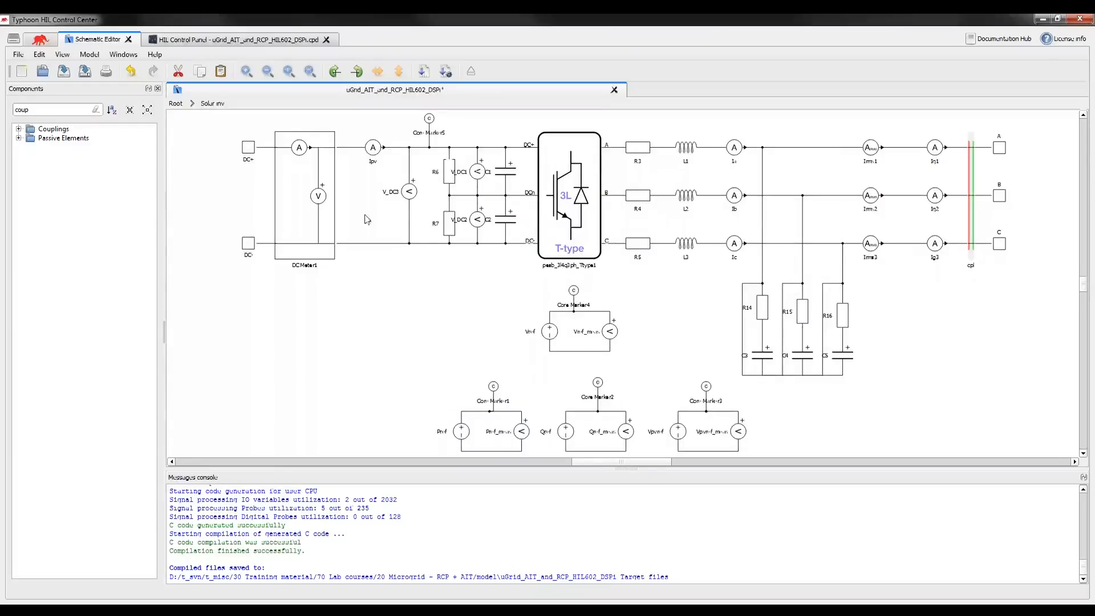
{"action": "left_click", "coordinate": [175, 104]}
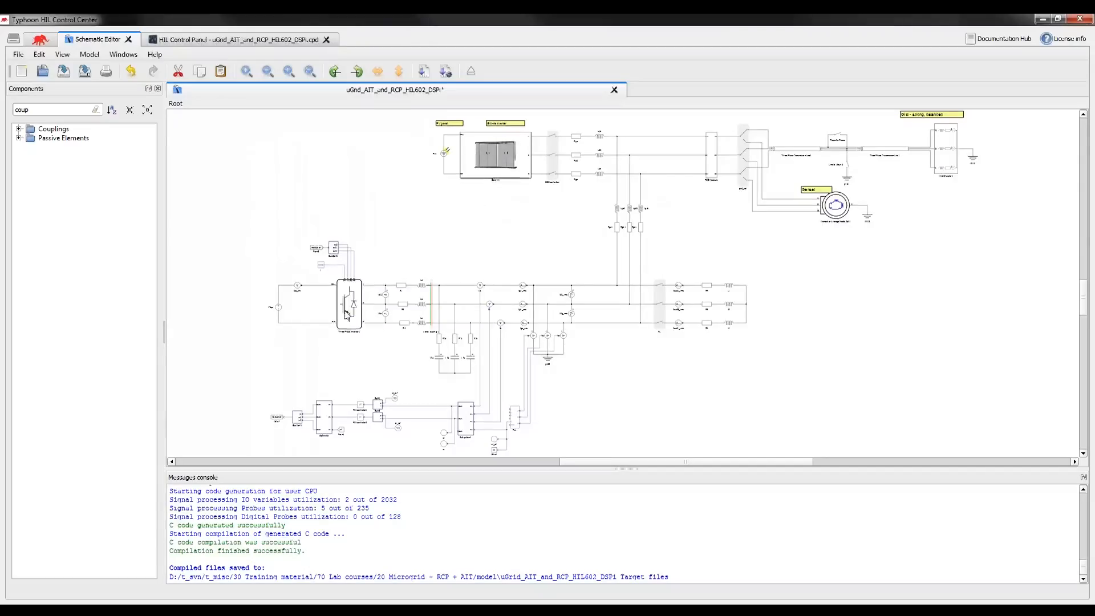
- Examine the battery inverter circuit and the controller blocks below it in the root schematic
{"action": "left_click", "coordinate": [347, 314]}
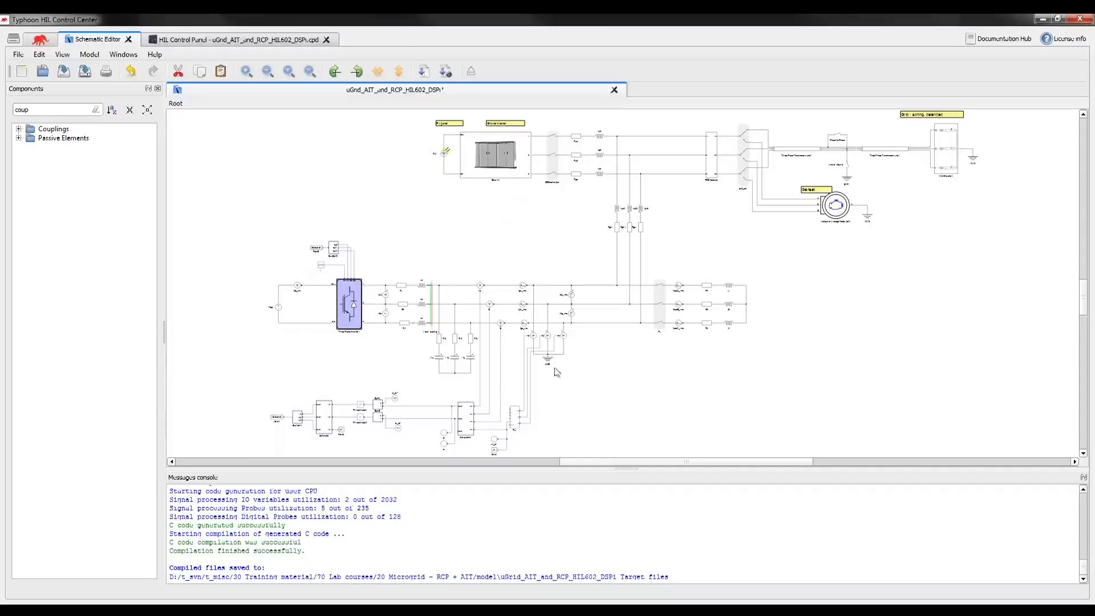
{"action": "left_click", "coordinate": [619, 390]}
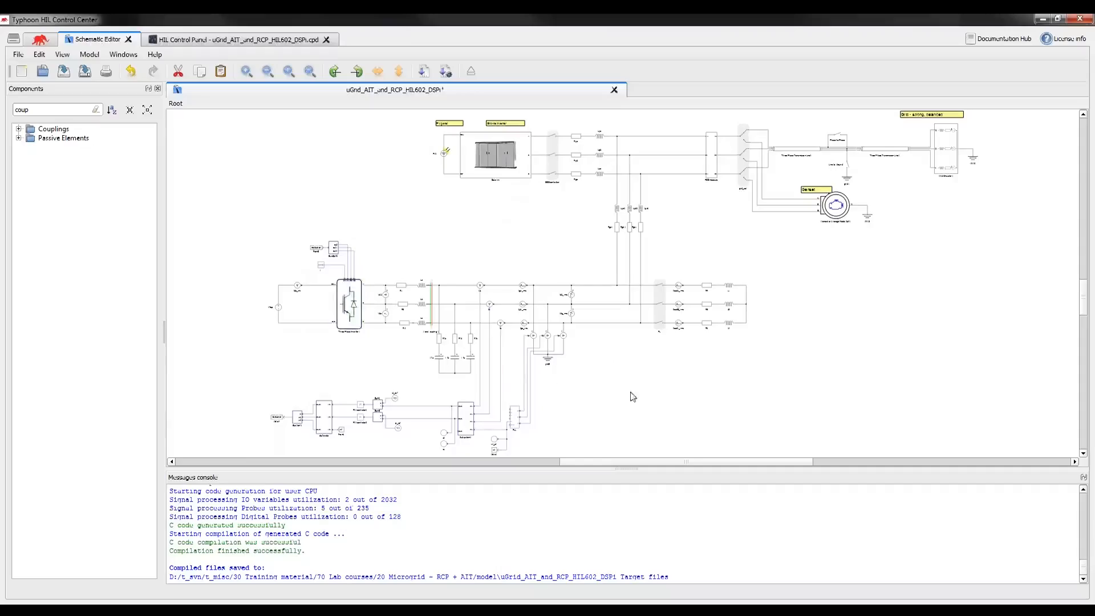
{"action": "scroll", "coordinate": [588, 392], "scroll_direction": "down", "scroll_amount": 1}
{"action": "scroll", "coordinate": [573, 384], "scroll_direction": "down", "scroll_amount": 1}
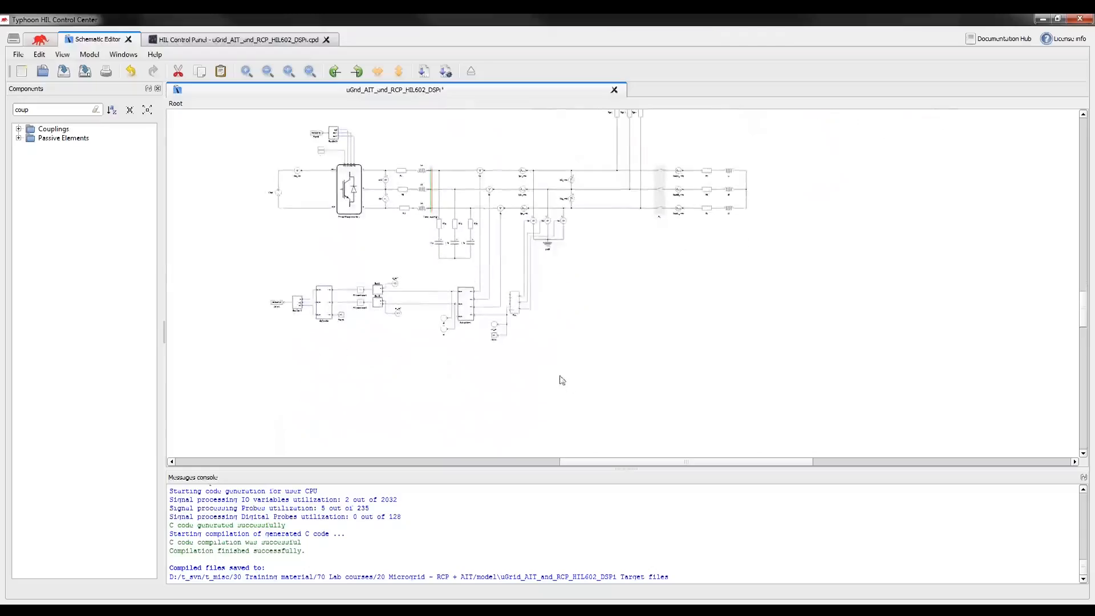
{"action": "scroll", "coordinate": [557, 378], "scroll_direction": "up", "scroll_amount": 1, "text": "ctrl"}
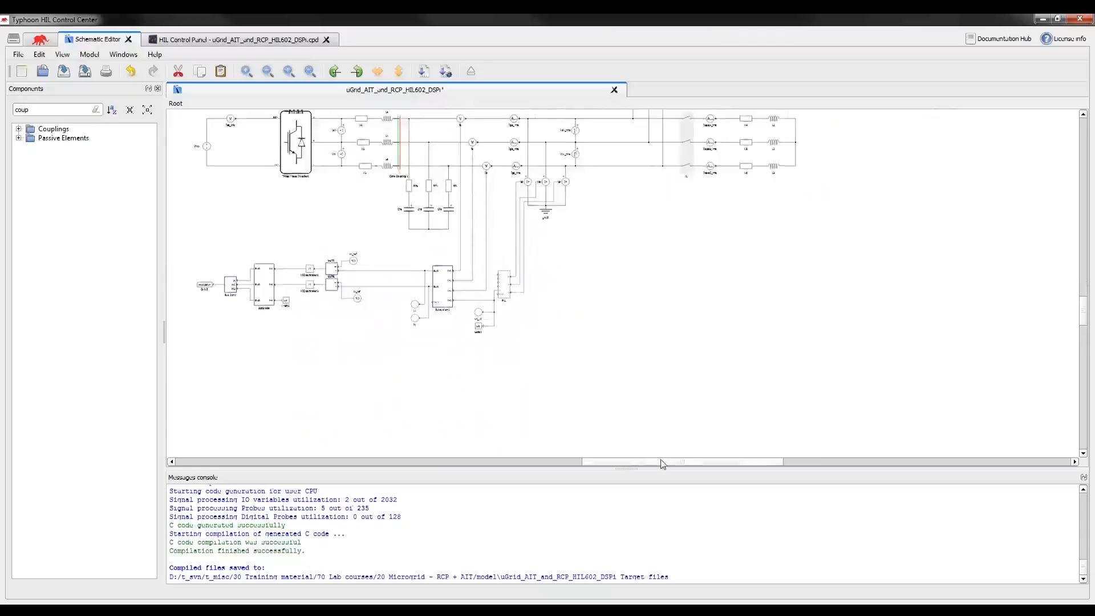
{"action": "left_click_drag", "start_coordinate": [659, 461], "coordinate": [630, 461]}
{"action": "scroll", "coordinate": [611, 411], "scroll_direction": "up", "scroll_amount": 1, "text": "ctrl"}
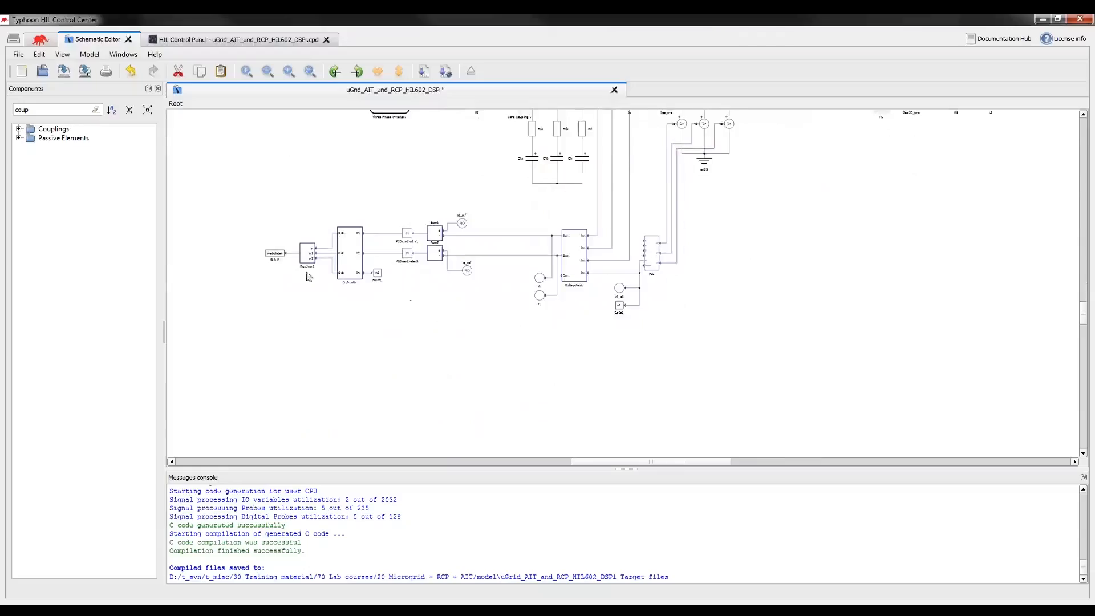
{"action": "scroll", "coordinate": [750, 394], "scroll_direction": "up", "scroll_amount": 1}
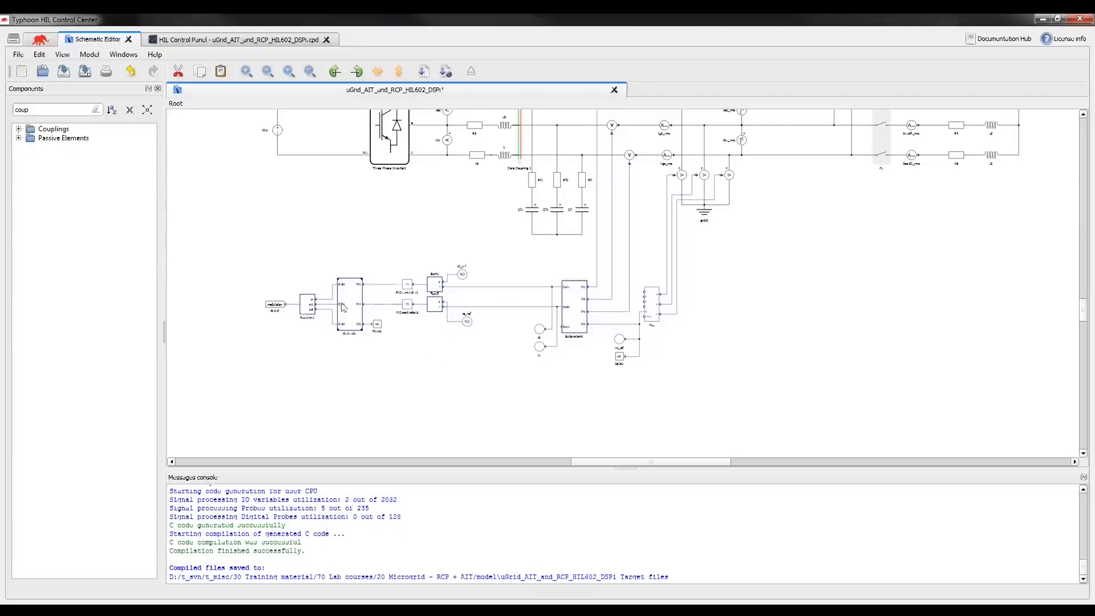
- Examine the modulator signals routed through Bus Split1 into Three Phase Inverter1
{"action": "scroll", "coordinate": [329, 251], "scroll_direction": "up", "scroll_amount": 2}
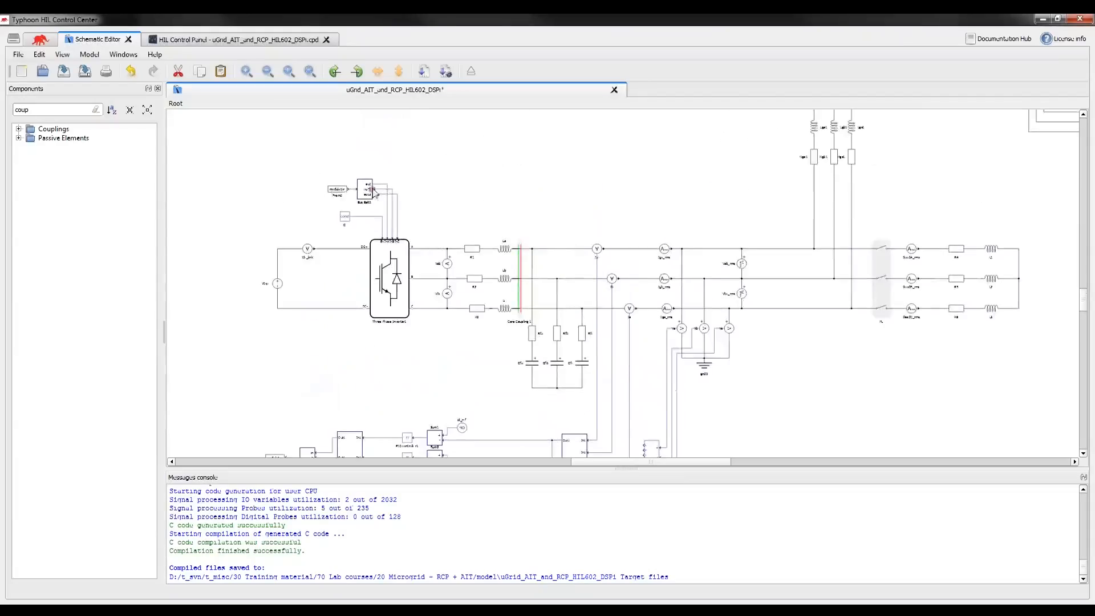
{"action": "scroll", "coordinate": [385, 200], "scroll_direction": "up", "scroll_amount": 2, "text": "ctrl"}
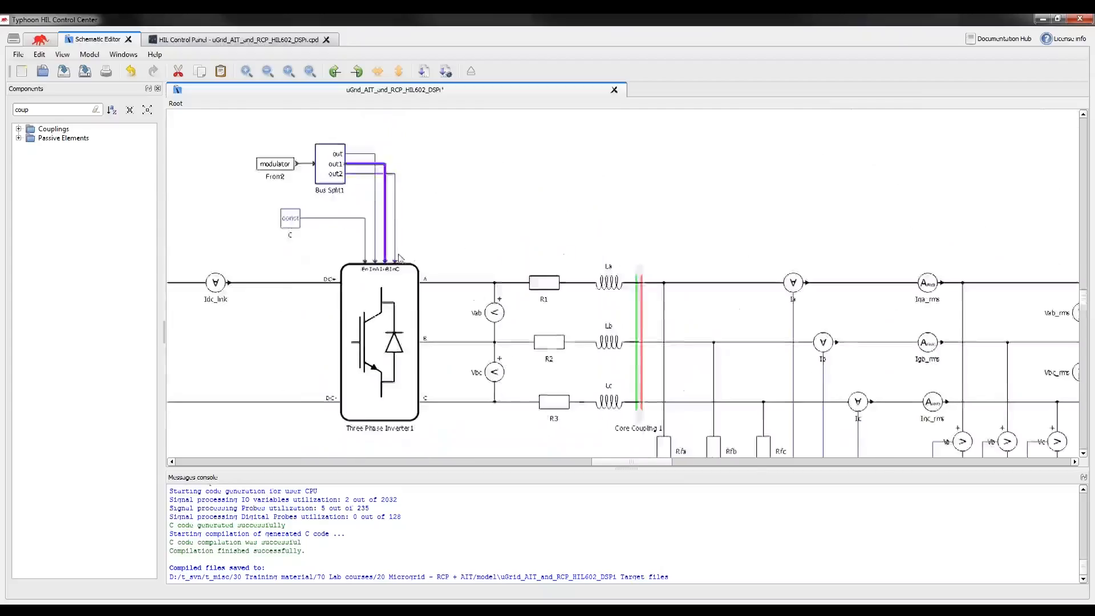
{"action": "scroll", "coordinate": [327, 235], "scroll_direction": "up", "scroll_amount": 1}
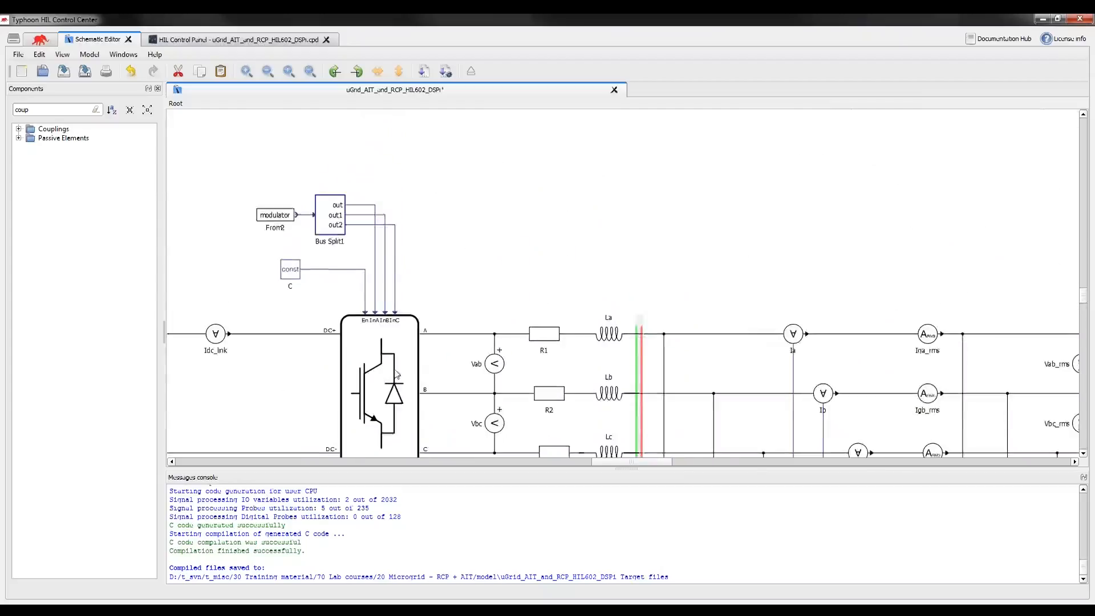
{"action": "scroll", "coordinate": [364, 369], "scroll_direction": "down", "scroll_amount": 1}
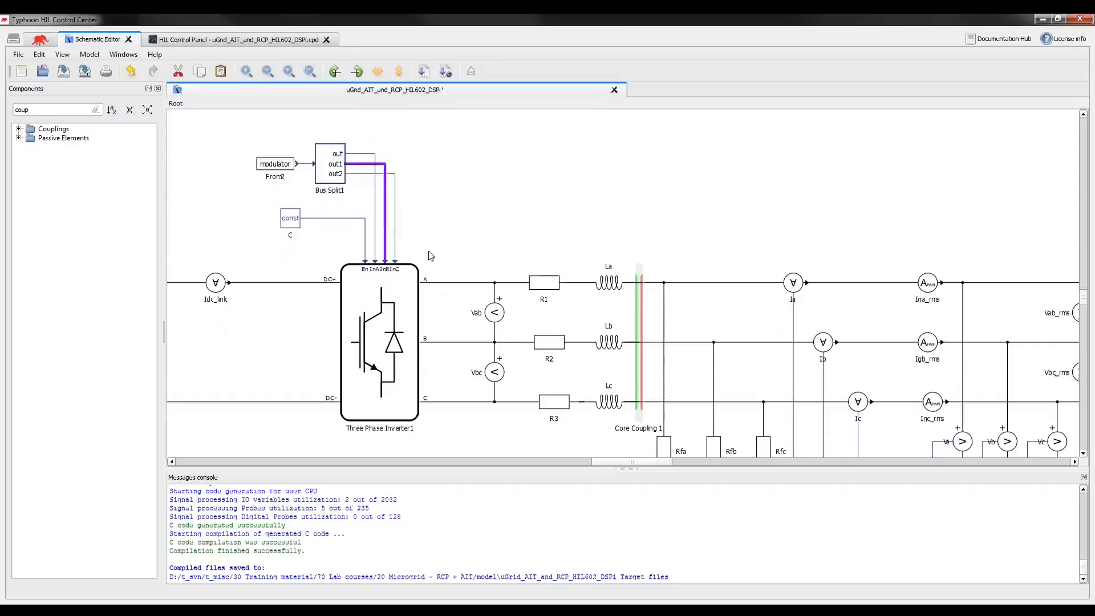
- Examine the grid side of the model: the grid_sel contactor, transmission lines, fault switches, genset and grid simulator
{"action": "scroll", "coordinate": [493, 226], "scroll_direction": "down", "scroll_amount": 4}
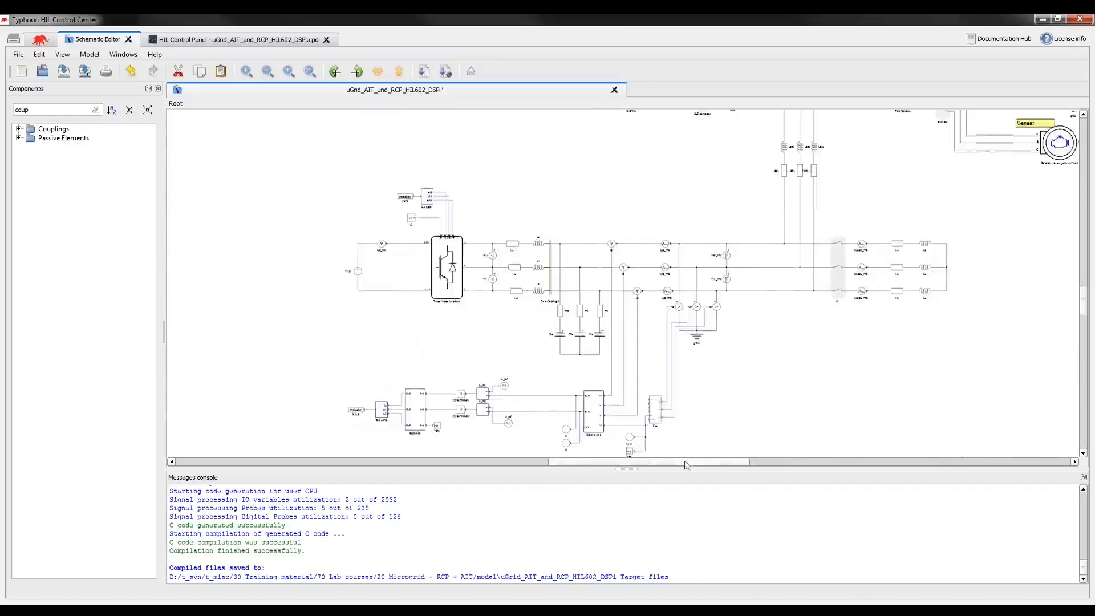
{"action": "left_click_drag", "start_coordinate": [687, 463], "coordinate": [746, 463]}
{"action": "scroll", "coordinate": [806, 288], "scroll_direction": "up", "scroll_amount": 3}
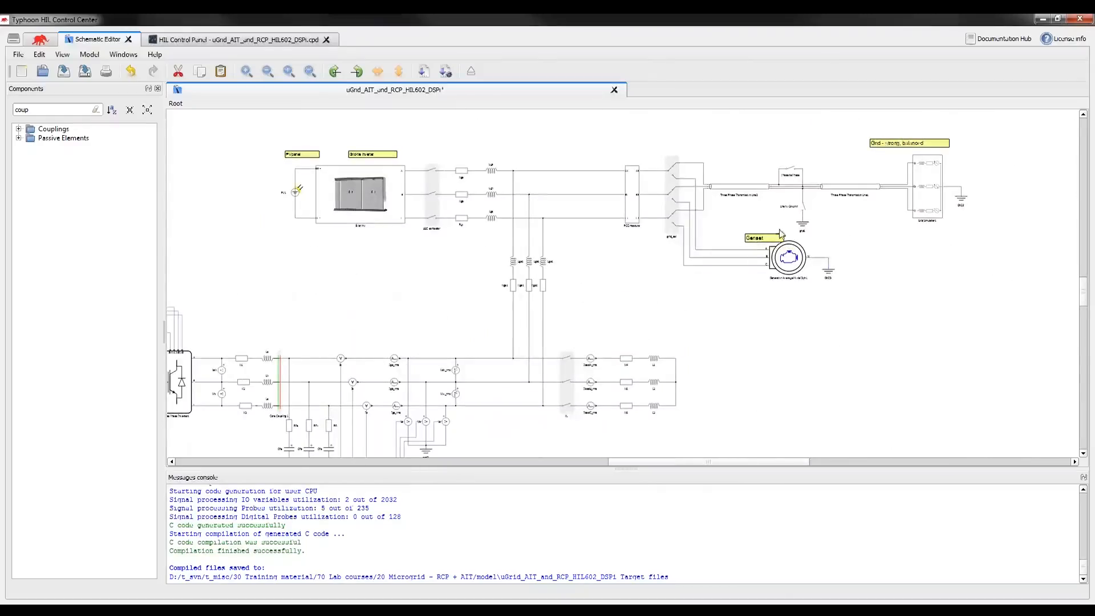
{"action": "scroll", "coordinate": [781, 234], "scroll_direction": "up", "scroll_amount": 3}
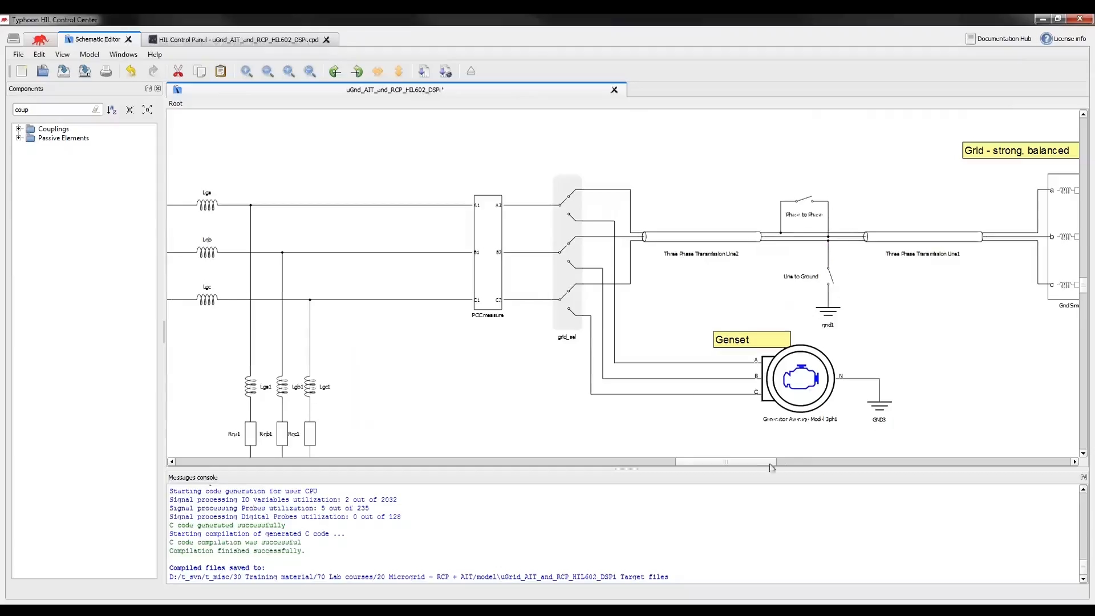
{"action": "left_click_drag", "start_coordinate": [770, 462], "coordinate": [779, 462]}
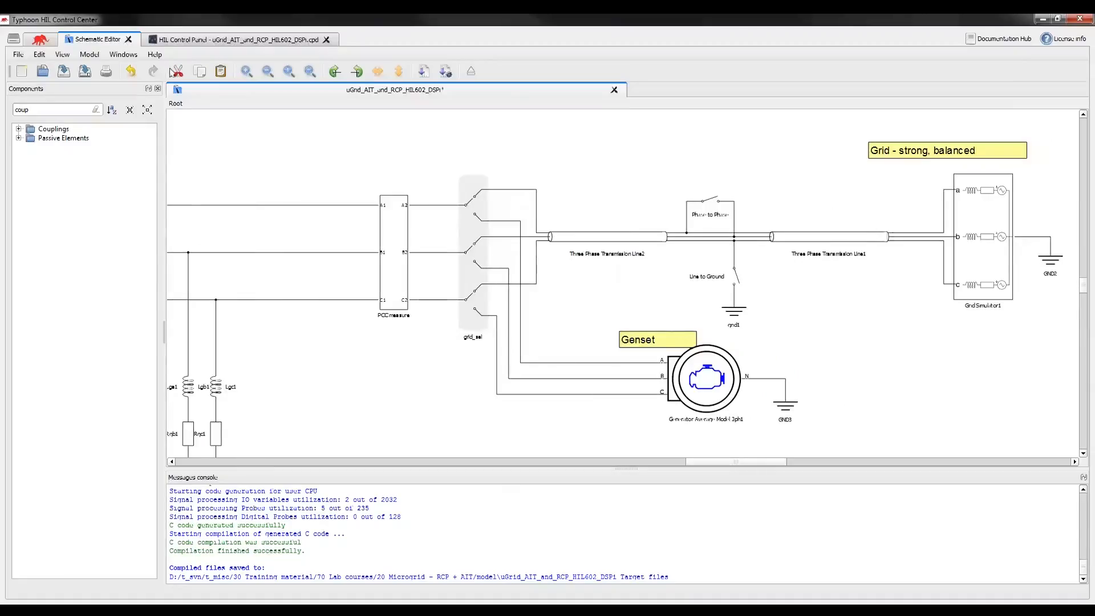
- Review the source, PV and contactor settings of the running simulation in HIL Control Panel
{"action": "left_click", "coordinate": [214, 40]}
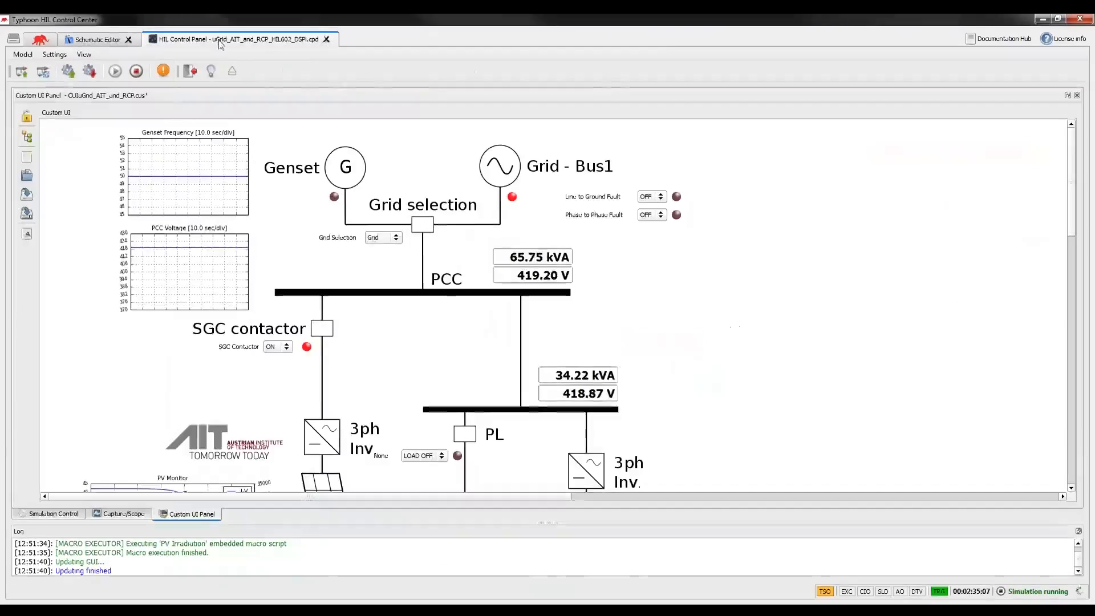
{"action": "left_click", "coordinate": [54, 514]}
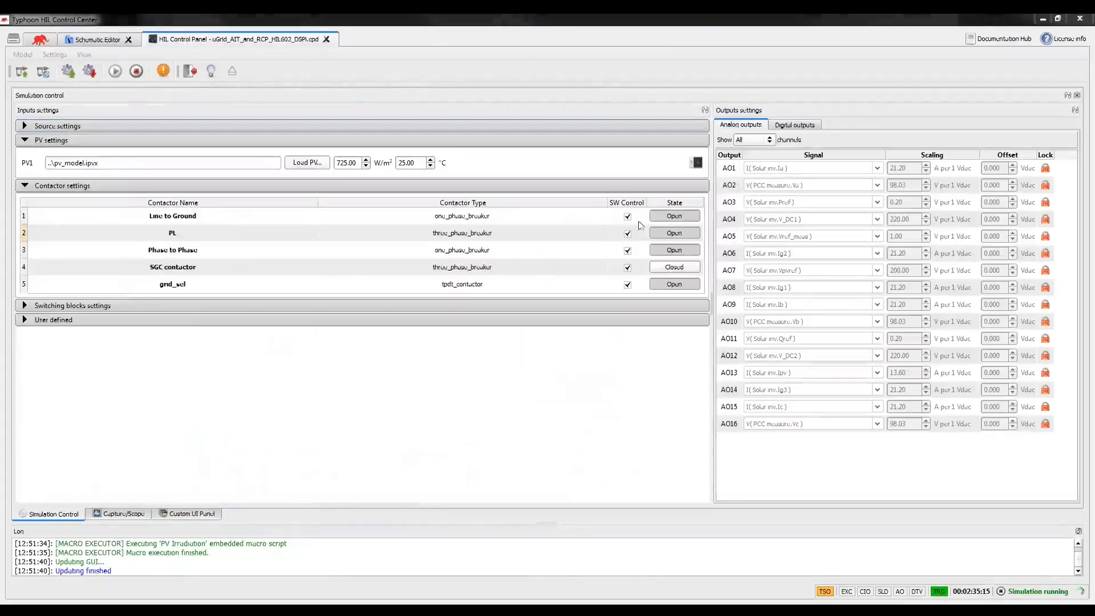
{"action": "left_click", "coordinate": [25, 126]}
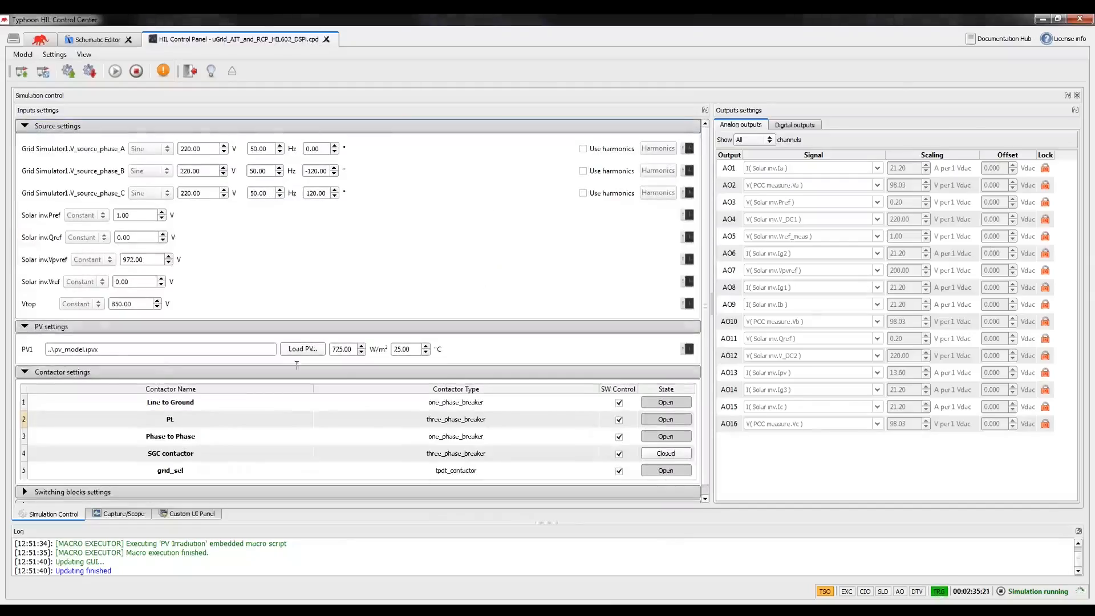
{"action": "left_click", "coordinate": [24, 327]}
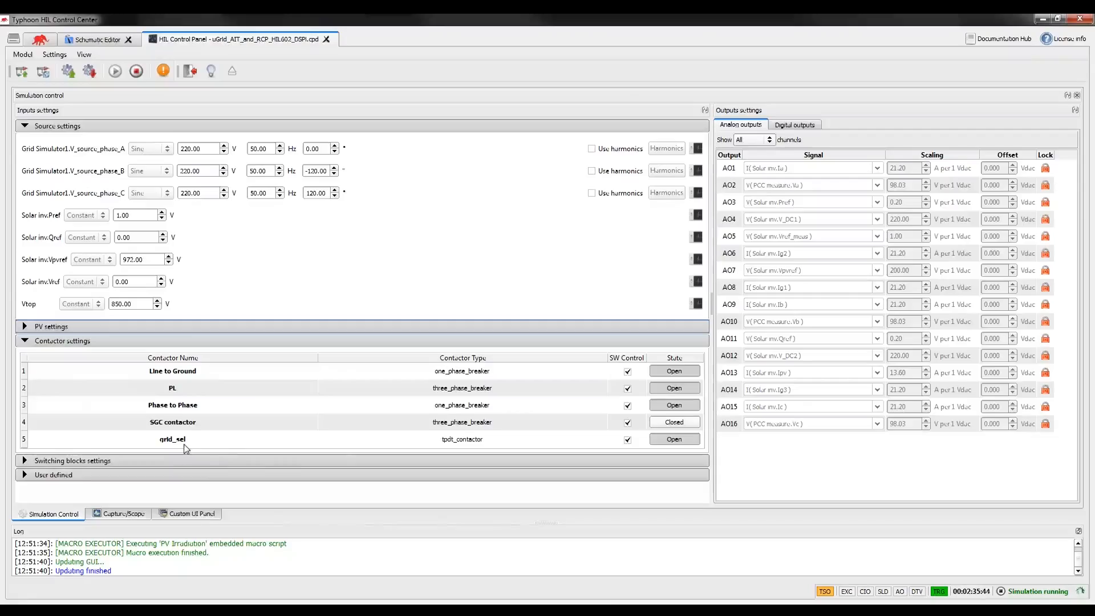
{"action": "mouse_move", "coordinate": [185, 448]}
- Return to the custom microgrid interface and place the Scope window beside the single-line diagram
{"action": "left_click", "coordinate": [189, 516]}
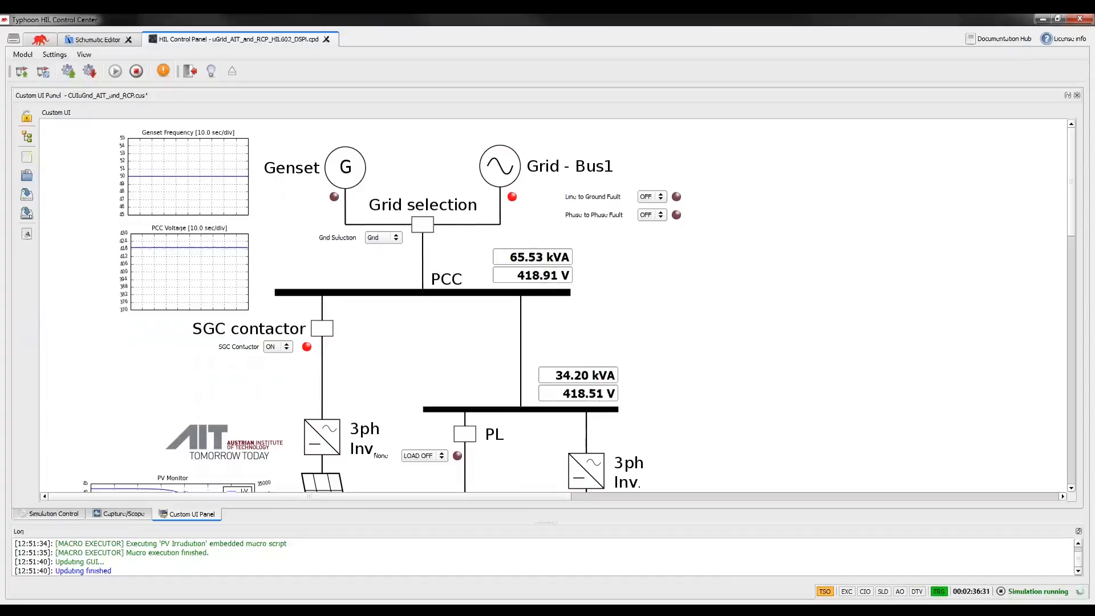
{"action": "left_click_drag", "start_coordinate": [1094, 290], "coordinate": [664, 237]}
{"action": "left_click_drag", "start_coordinate": [648, 239], "coordinate": [670, 246]}
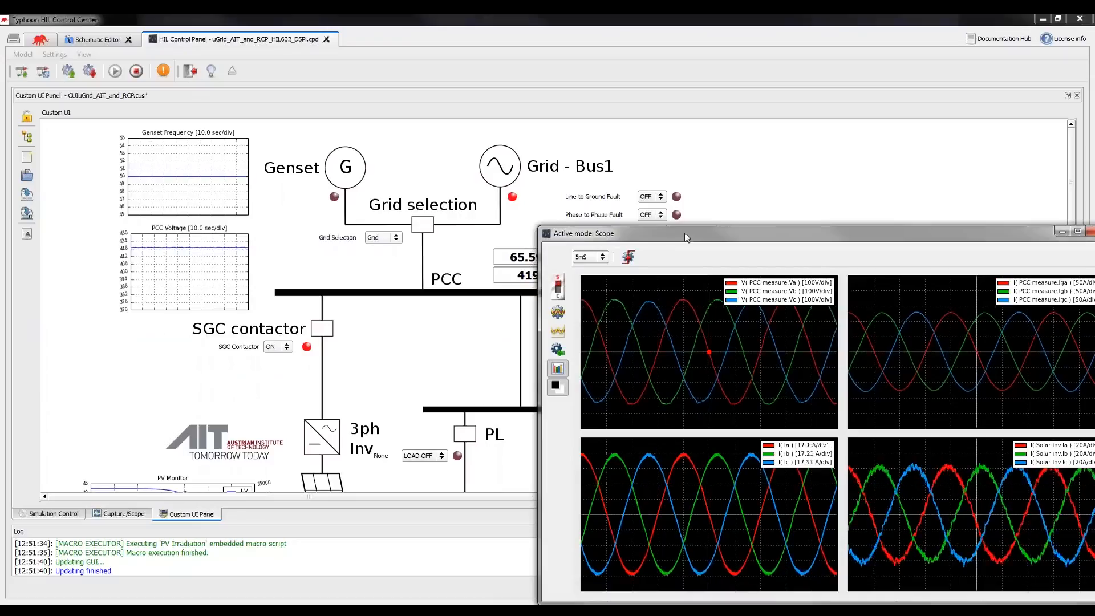
{"action": "left_click_drag", "start_coordinate": [700, 229], "coordinate": [722, 233]}
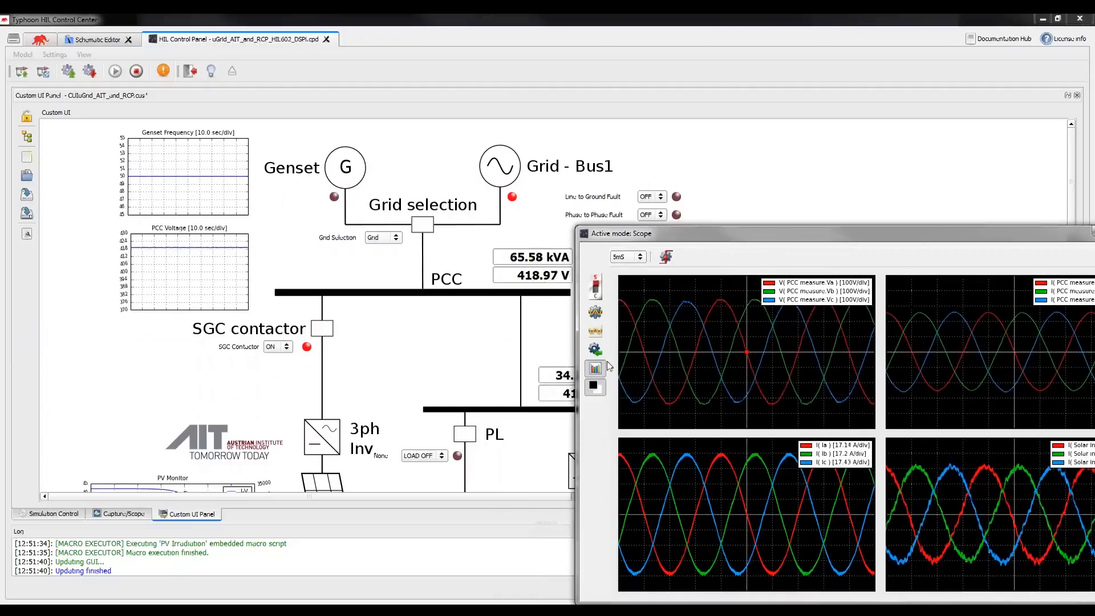
- Lower the PV irradiation to 450 and raise it again to 750
{"action": "left_click", "coordinate": [808, 195]}
{"action": "scroll", "coordinate": [810, 196], "scroll_direction": "down", "scroll_amount": 1}
{"action": "scroll", "coordinate": [811, 196], "scroll_direction": "down", "scroll_amount": 2}
{"action": "scroll", "coordinate": [786, 186], "scroll_direction": "down", "scroll_amount": 1}
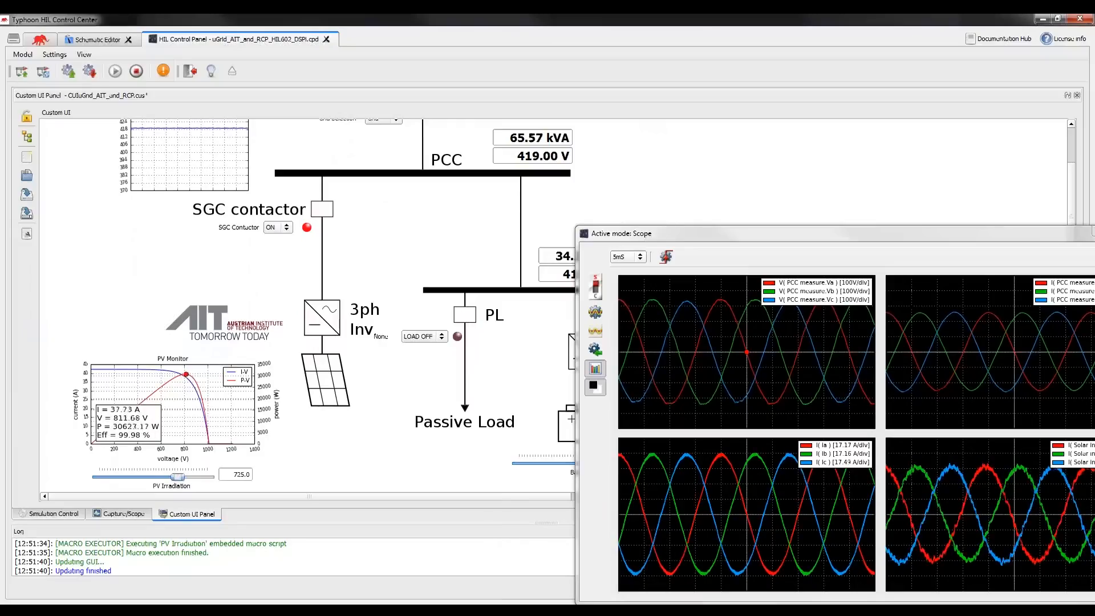
{"action": "left_click_drag", "start_coordinate": [177, 476], "coordinate": [148, 477]}
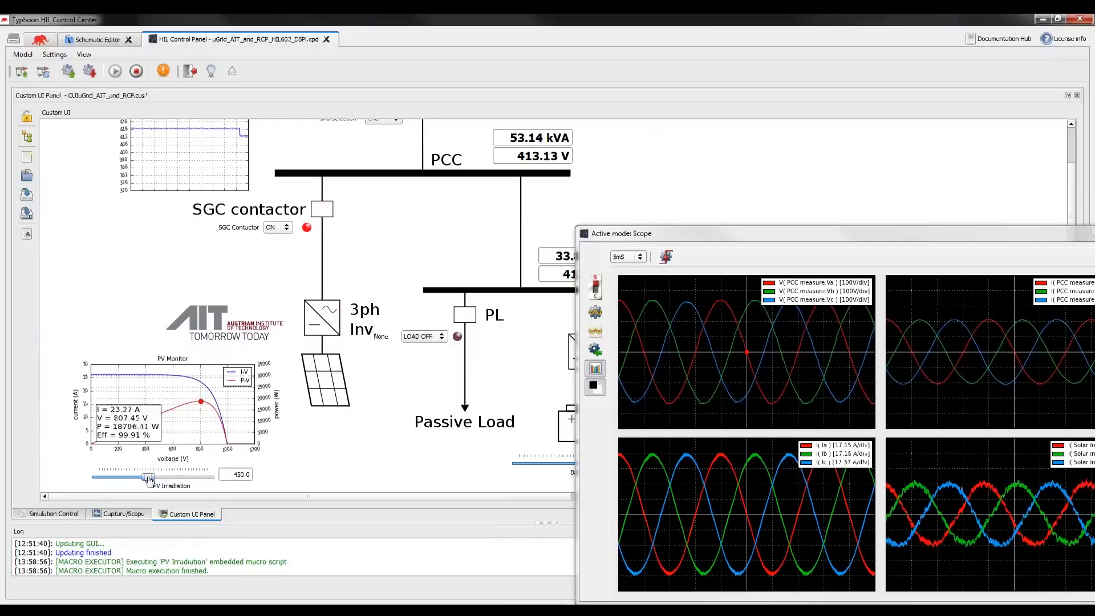
{"action": "left_click_drag", "start_coordinate": [148, 478], "coordinate": [180, 477]}
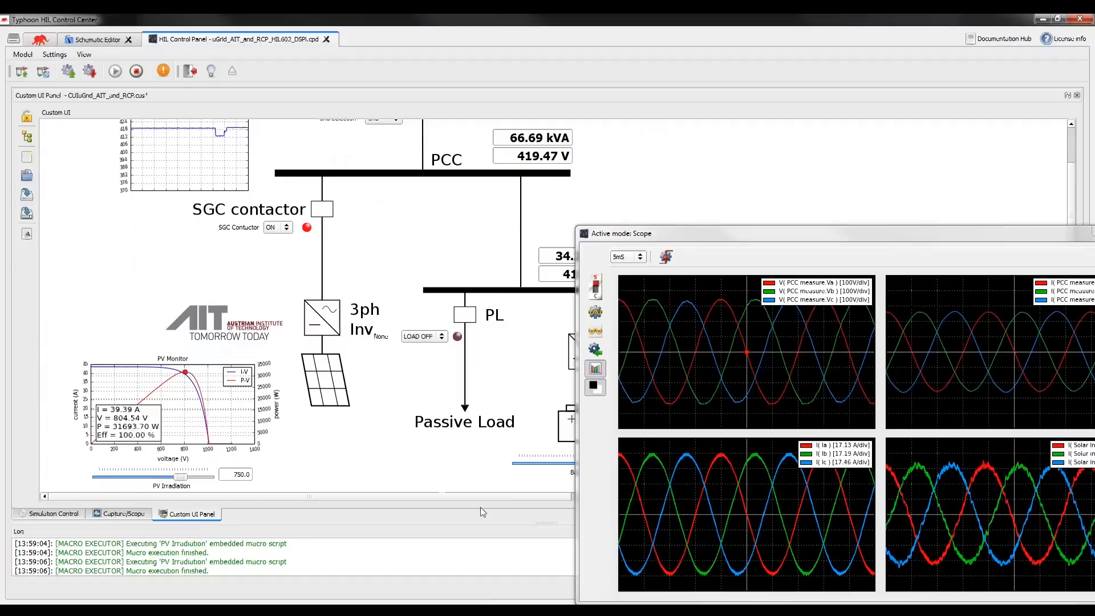
- Set the battery voltage to 725
{"action": "left_click_drag", "start_coordinate": [377, 497], "coordinate": [439, 500]}
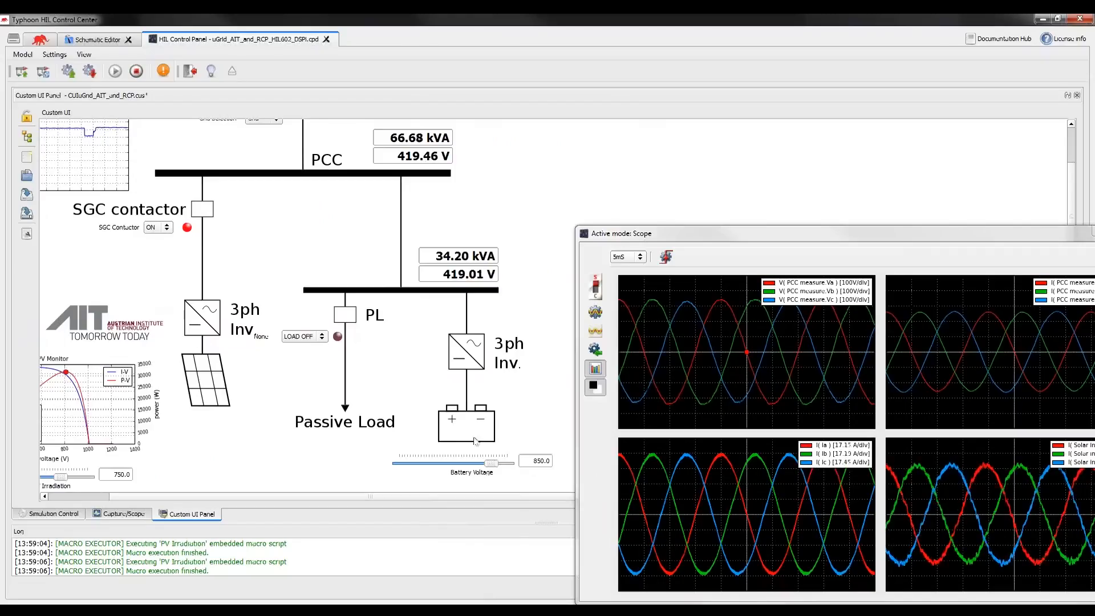
{"action": "left_click_drag", "start_coordinate": [490, 463], "coordinate": [477, 463]}
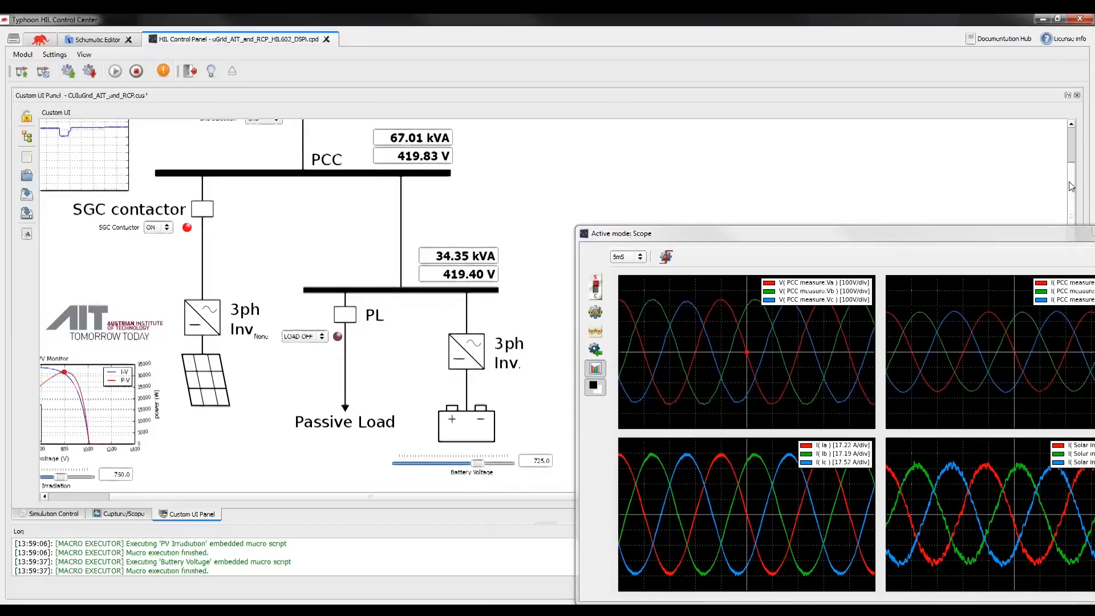
- Connect the passive load by setting its PL contactor to LOAD ON
{"action": "scroll", "coordinate": [1071, 185], "scroll_direction": "up", "scroll_amount": 3}
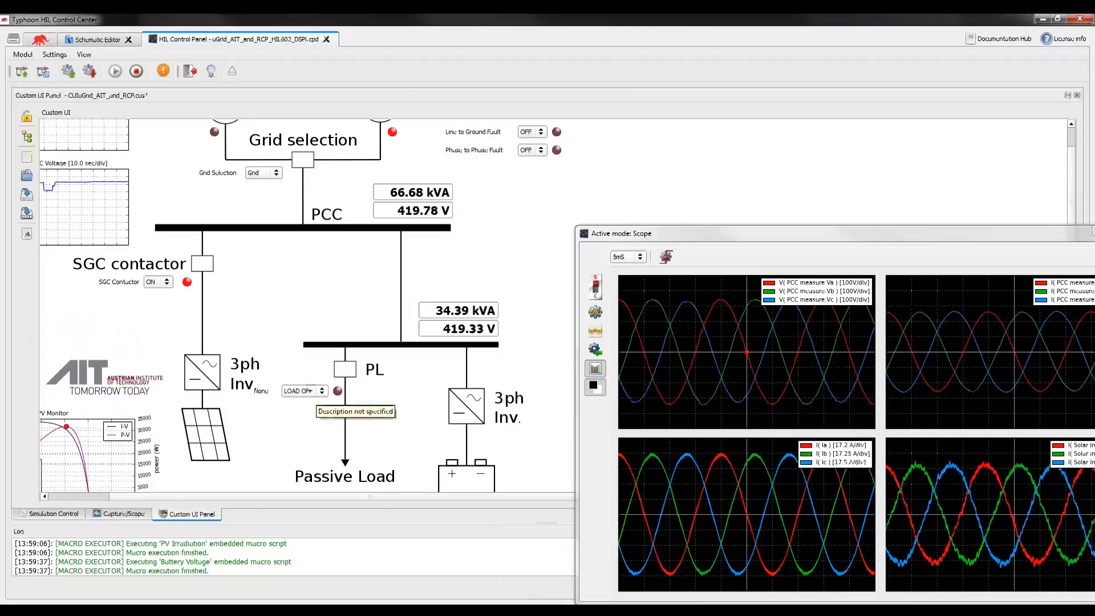
{"action": "left_click", "coordinate": [301, 392]}
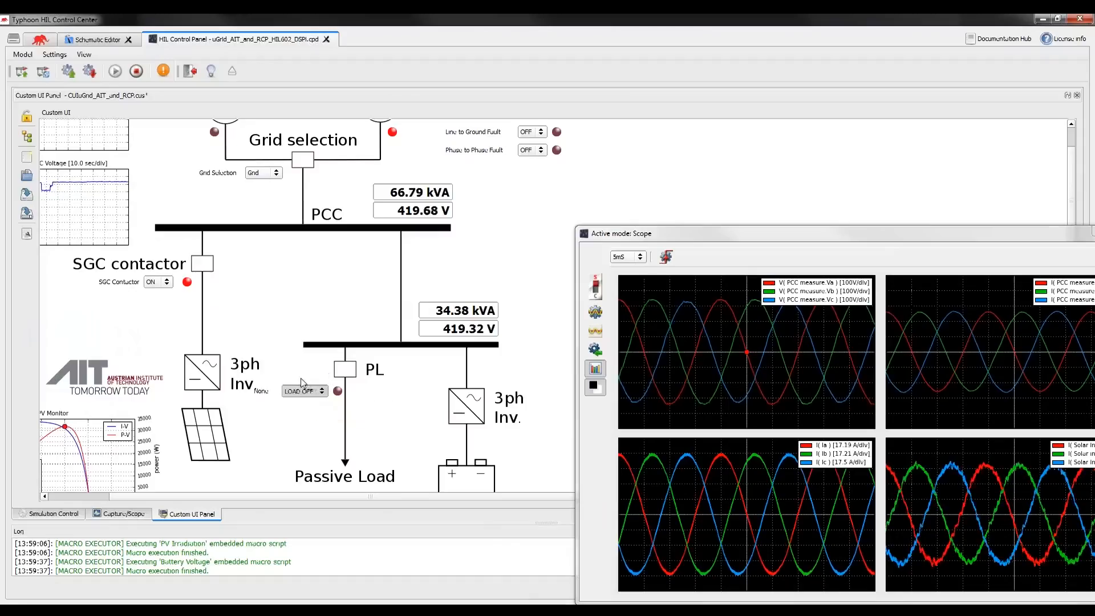
{"action": "left_click", "coordinate": [303, 383]}
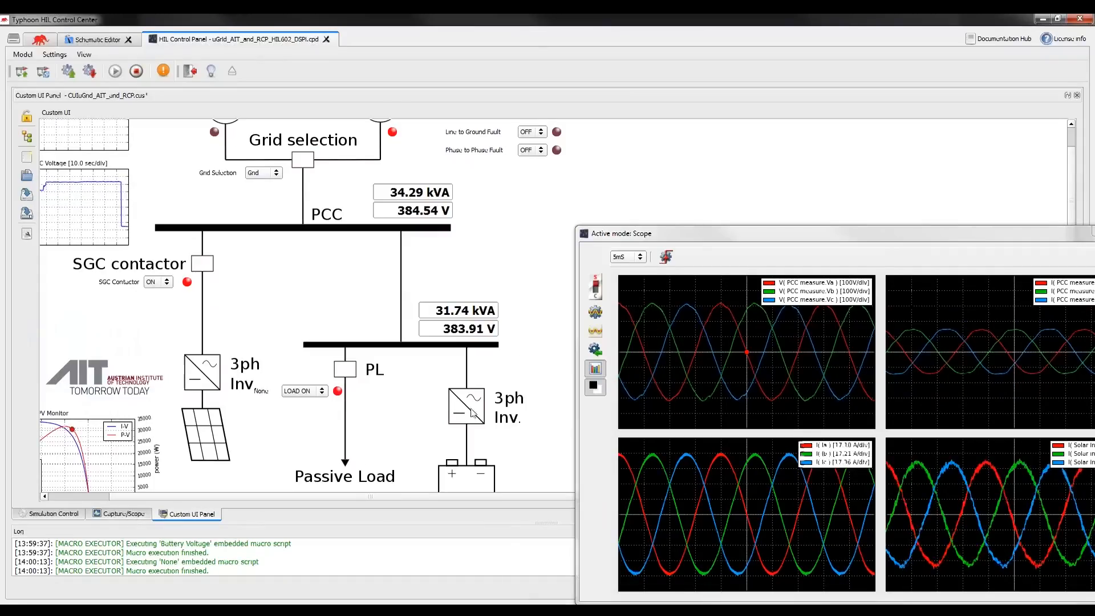
- Switch the microgrid's supply from the grid to the genset in the grid selection
{"action": "left_click_drag", "start_coordinate": [151, 496], "coordinate": [89, 495]}
{"action": "scroll", "coordinate": [215, 277], "scroll_direction": "up", "scroll_amount": 1}
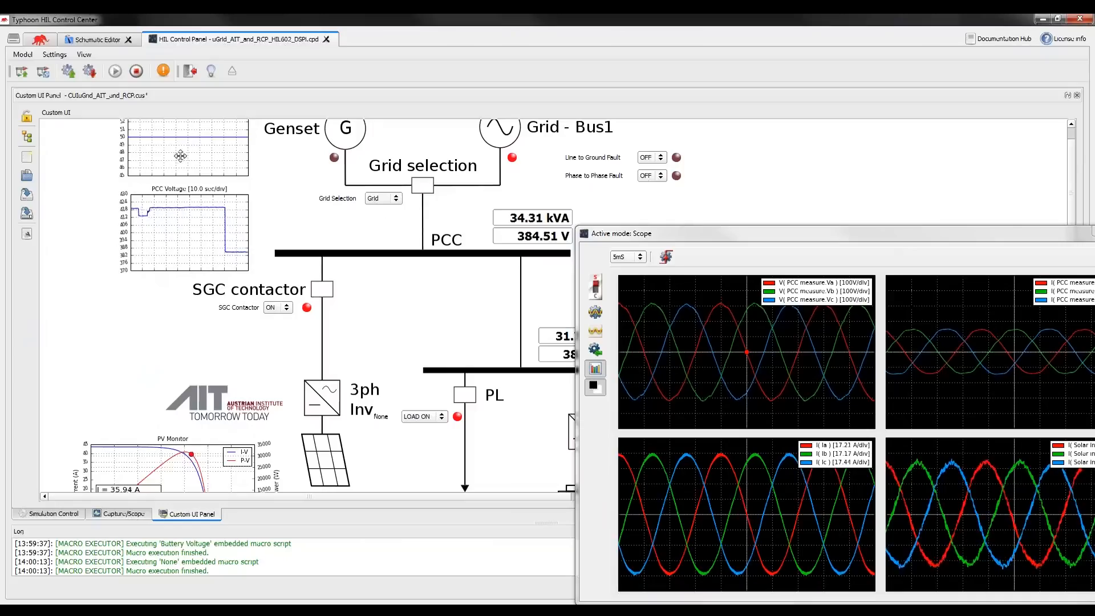
{"action": "left_click", "coordinate": [392, 198]}
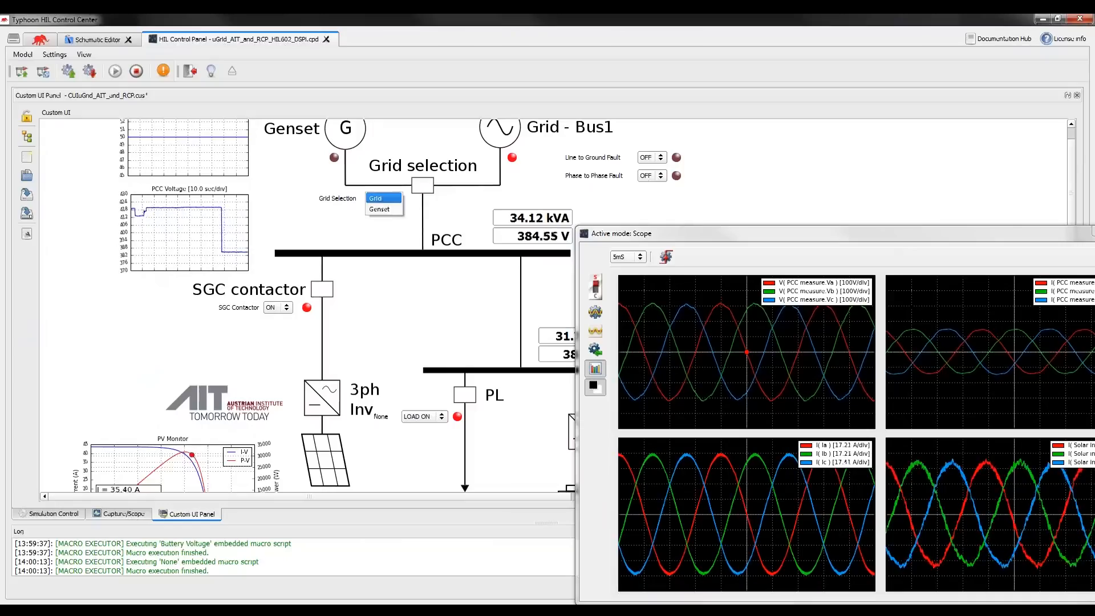
{"action": "left_click", "coordinate": [380, 210]}
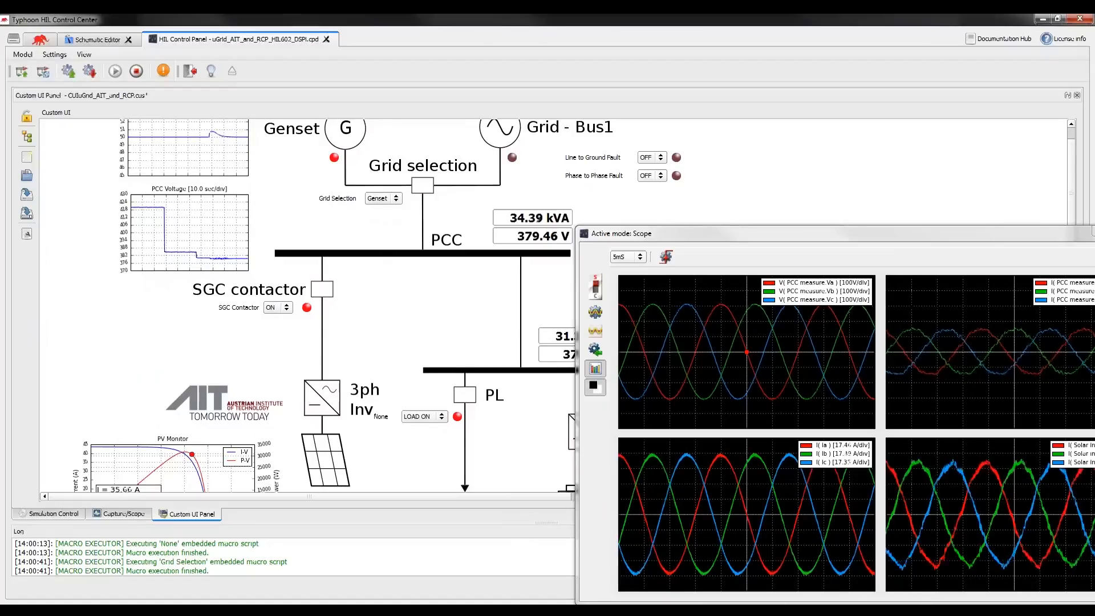
- Disconnect the passive load by setting its PL contactor to LOAD OFF, and reconnect it with LOAD ON while the genset supplies the microgrid
{"action": "left_click", "coordinate": [425, 417]}
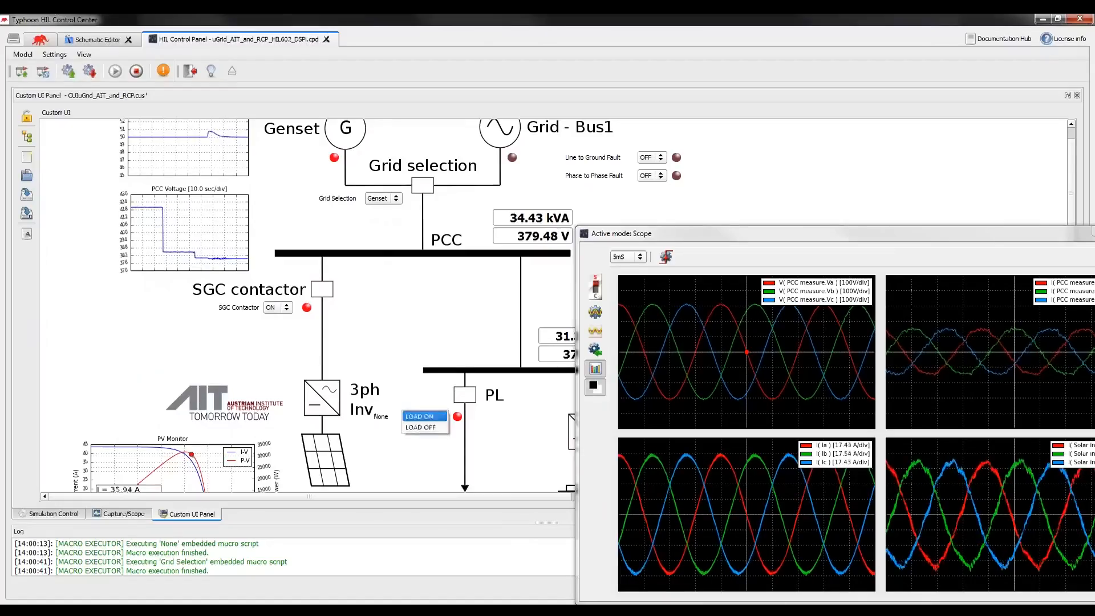
{"action": "left_click", "coordinate": [420, 429]}
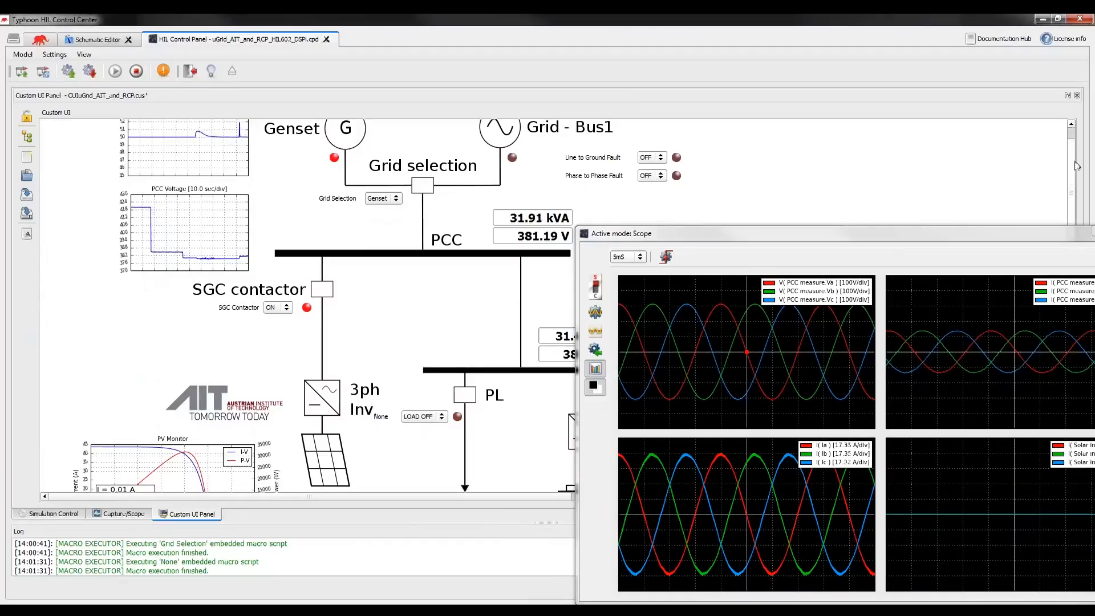
{"action": "scroll", "coordinate": [1078, 151], "scroll_direction": "up", "scroll_amount": 1}
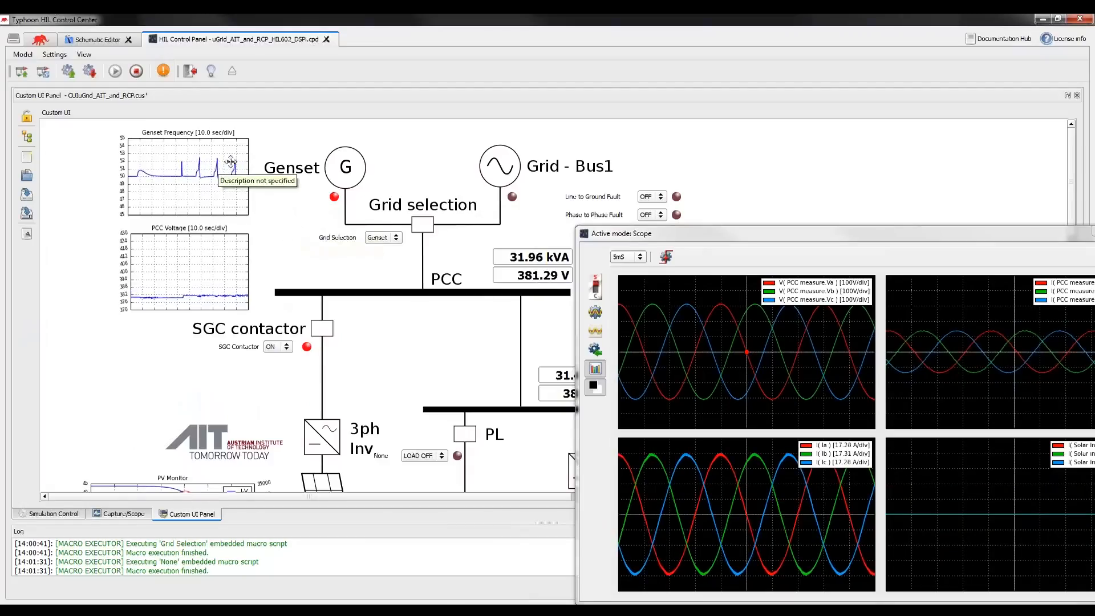
{"action": "left_click", "coordinate": [440, 457]}
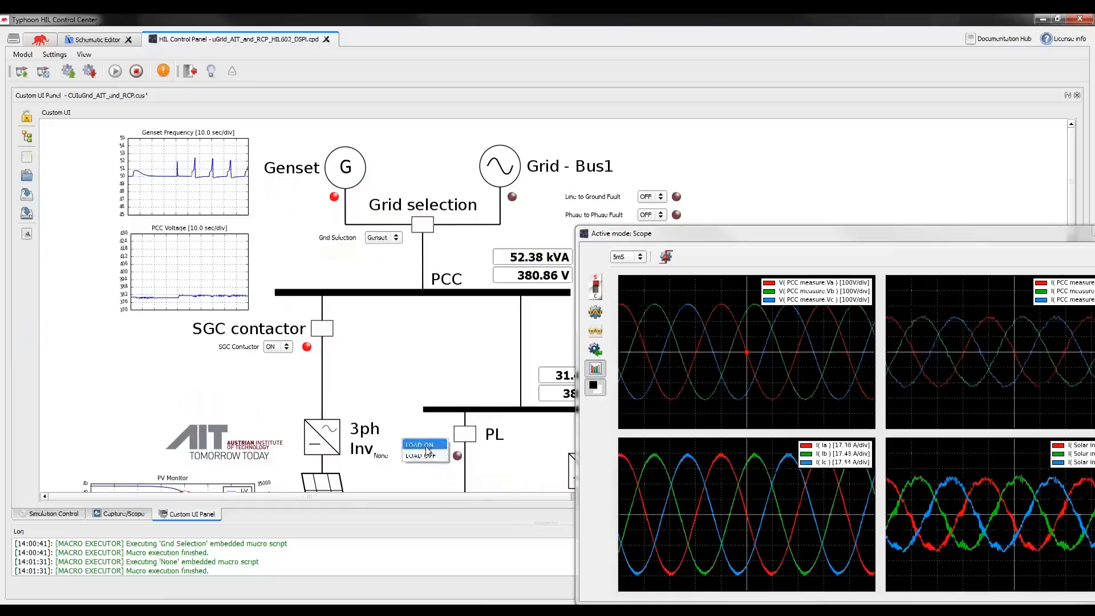
{"action": "left_click", "coordinate": [428, 446]}
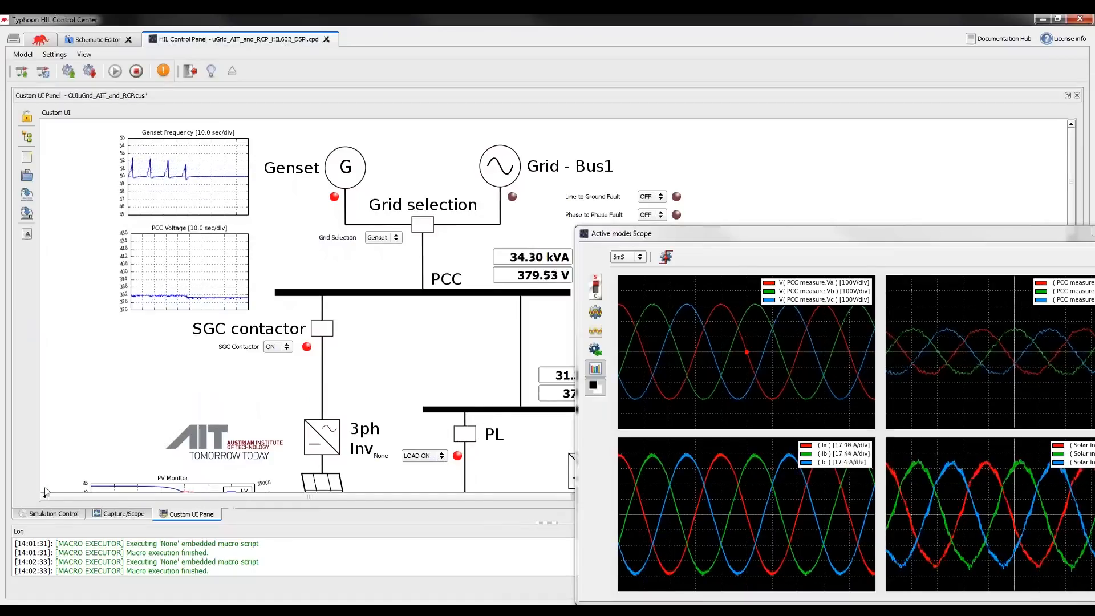
- Return to the microgrid schematic in the Schematic Editor and fit the whole model in view
{"action": "left_click", "coordinate": [49, 515]}
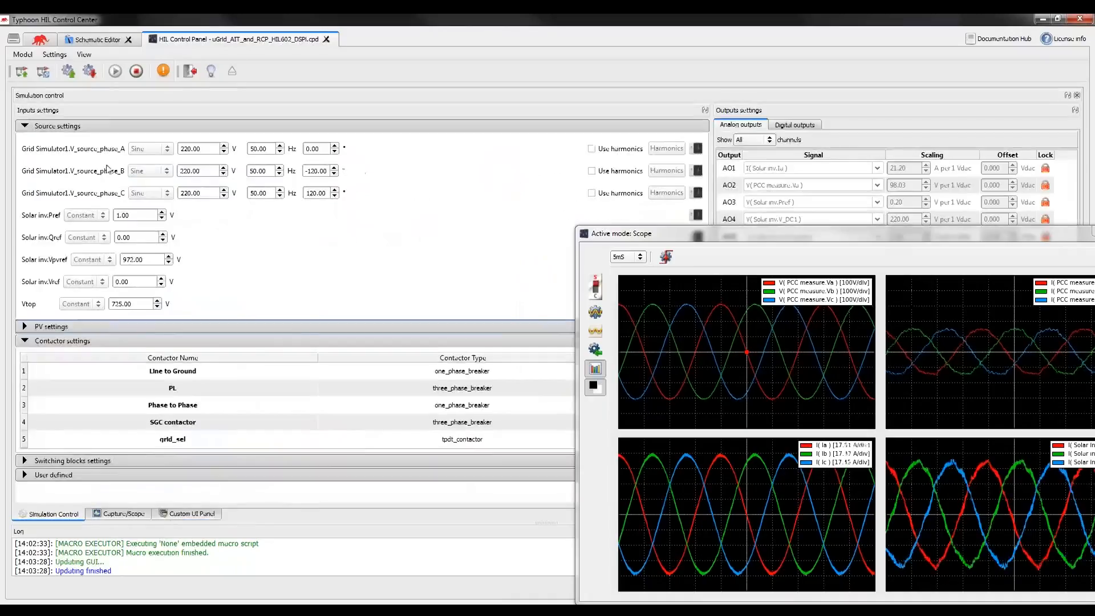
{"action": "left_click", "coordinate": [96, 40]}
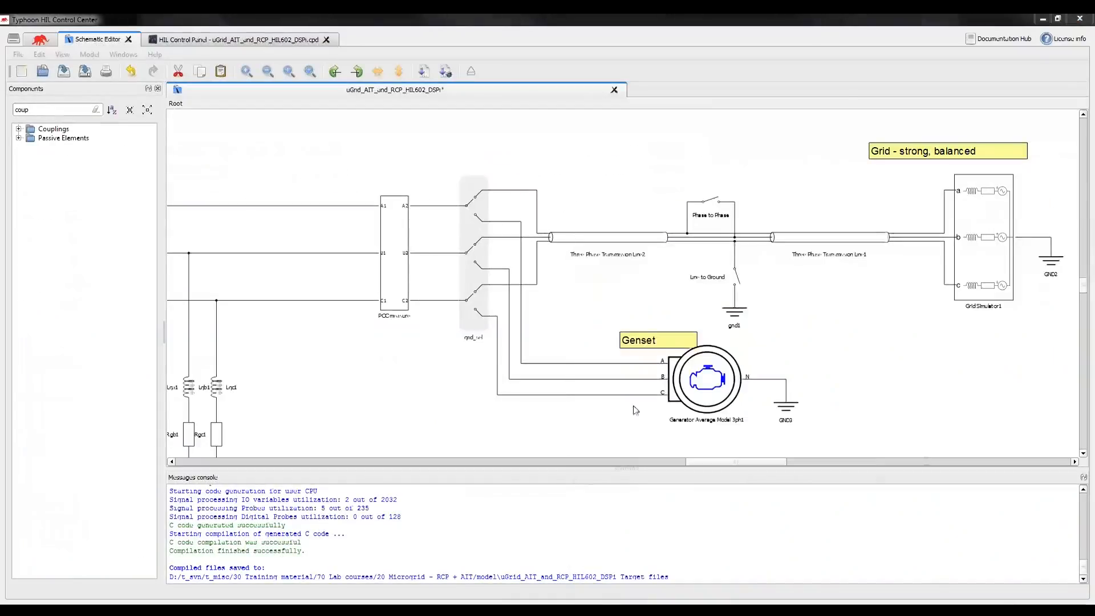
{"action": "left_click", "coordinate": [310, 72]}
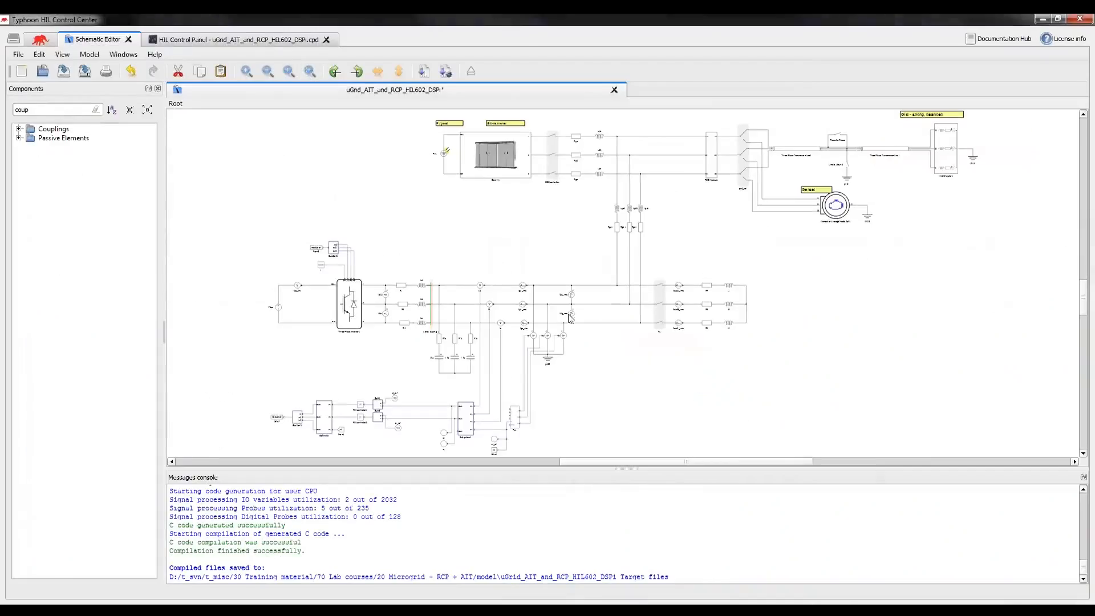